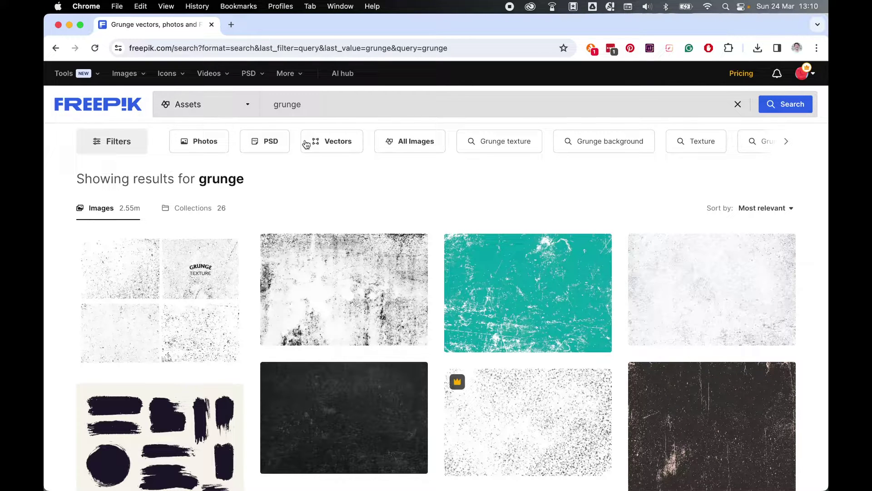
Open the 'Metal texture with dust scratches and cracks' photo from the Freepik grunge results.
mouse_move(370, 287)
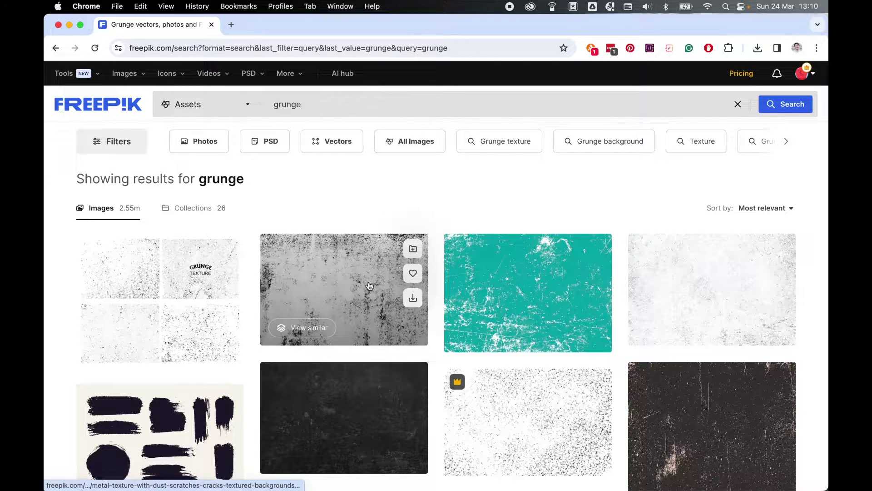
click(369, 285)
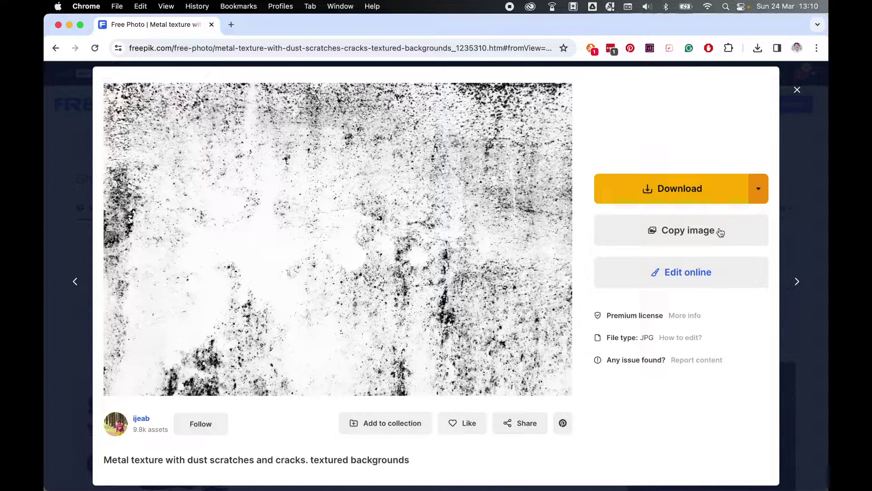
Download the metal texture JPG and create a blank 1920 x 1080 px Illustrator document.
click(703, 194)
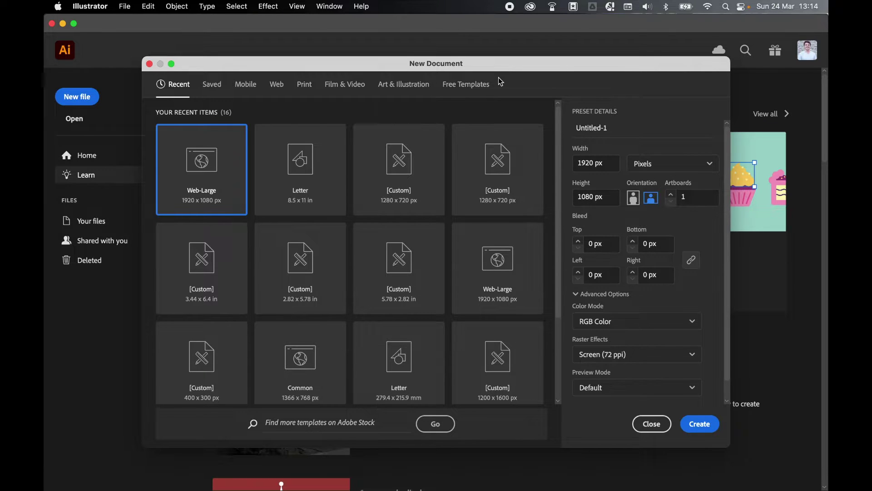
click(700, 423)
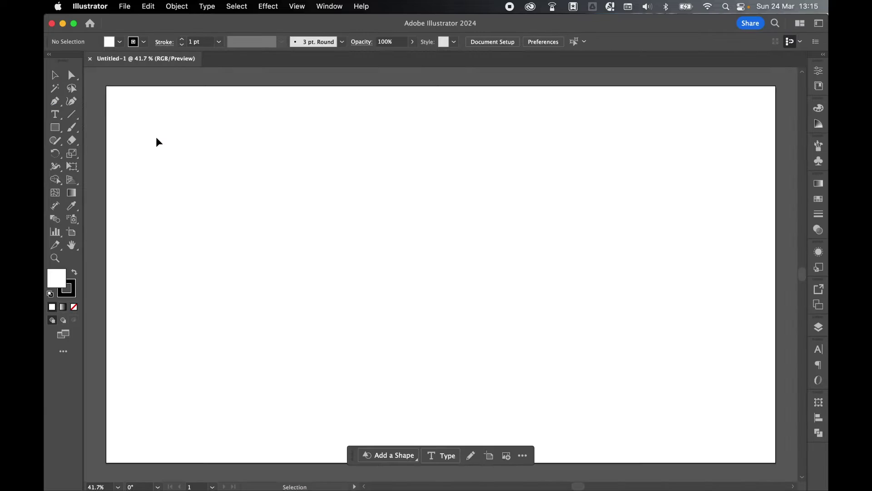
Type 'Texture' in Myriad Pro near the artboard centre and scale it up to about 254.7 pt.
click(55, 115)
click(96, 115)
click(427, 272)
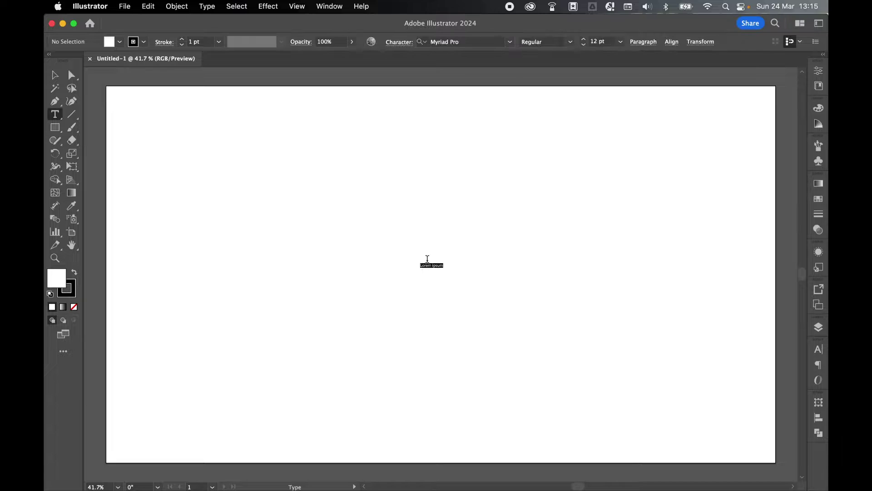
text(Textur)
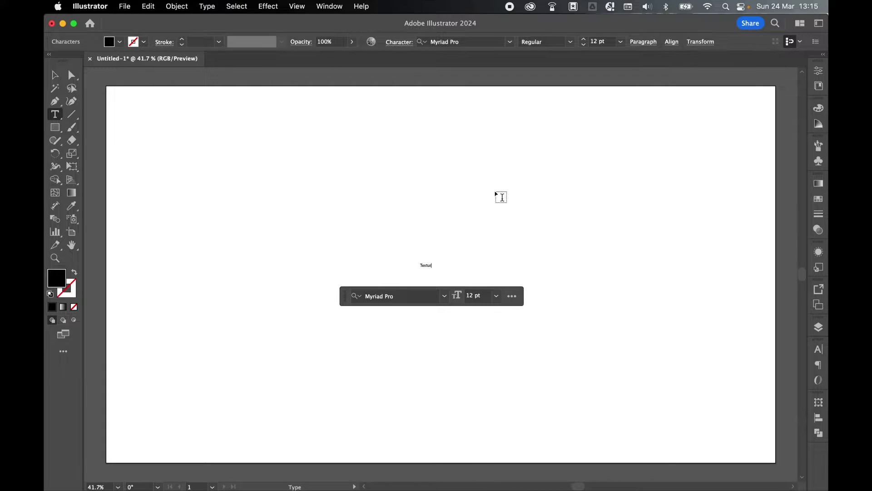
text(e)
click(55, 75)
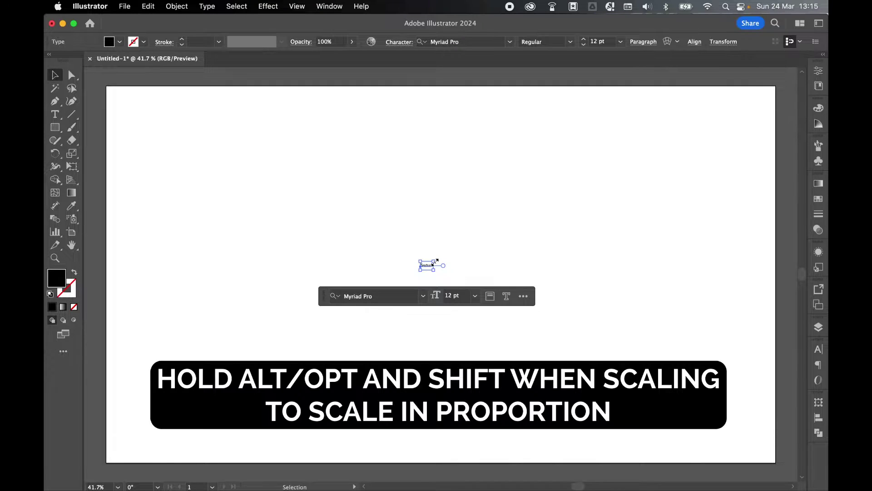
drag(434, 262, 739, 176)
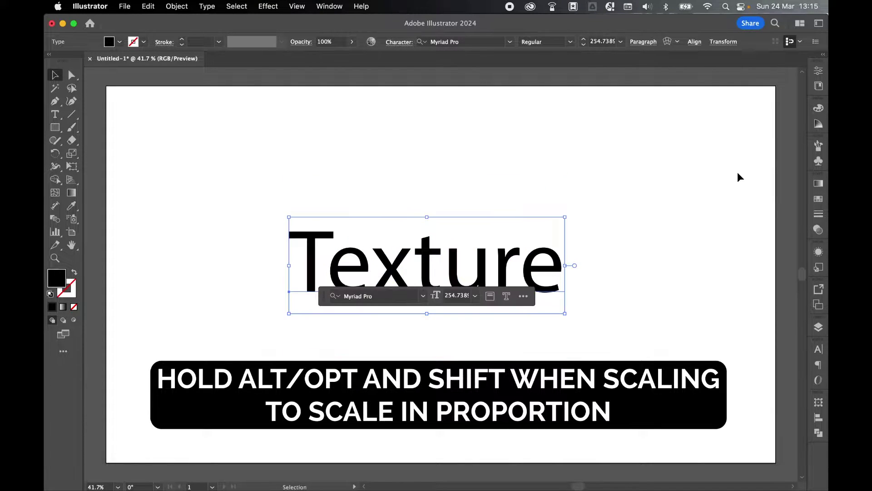
Set the Texture text to the Debby Script font and centre-align its paragraph.
click(482, 39)
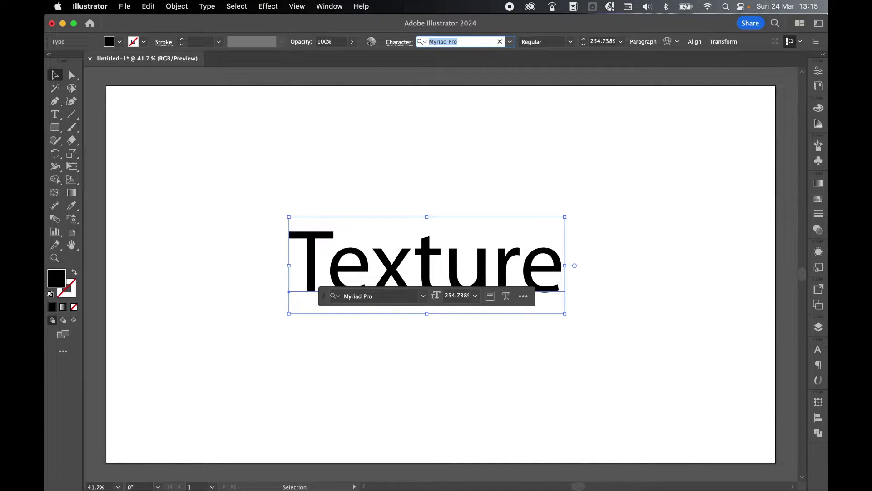
text(debby)
click(819, 349)
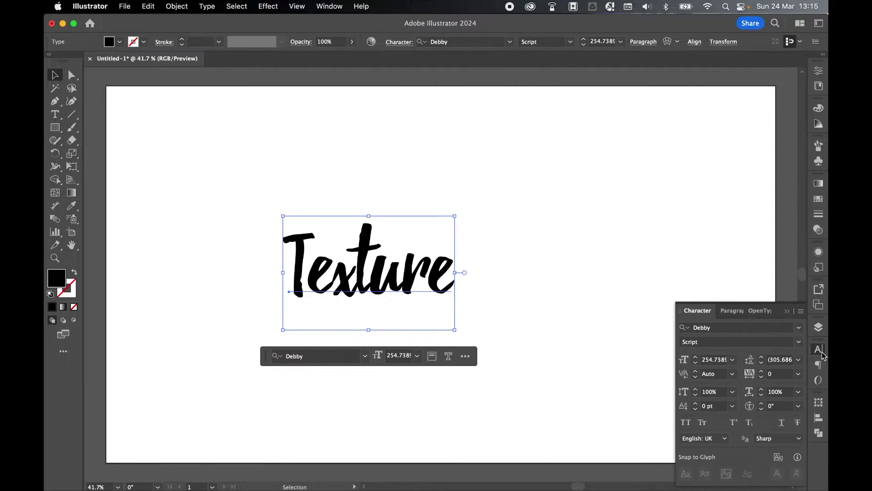
click(729, 313)
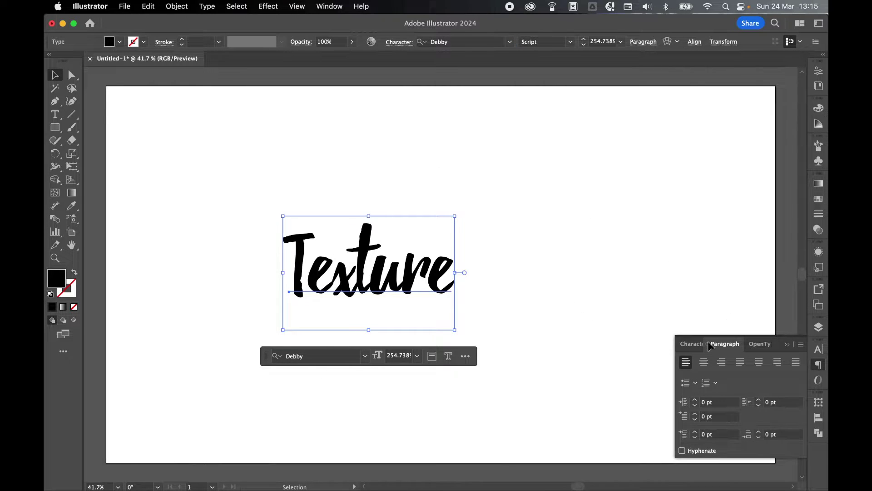
click(705, 363)
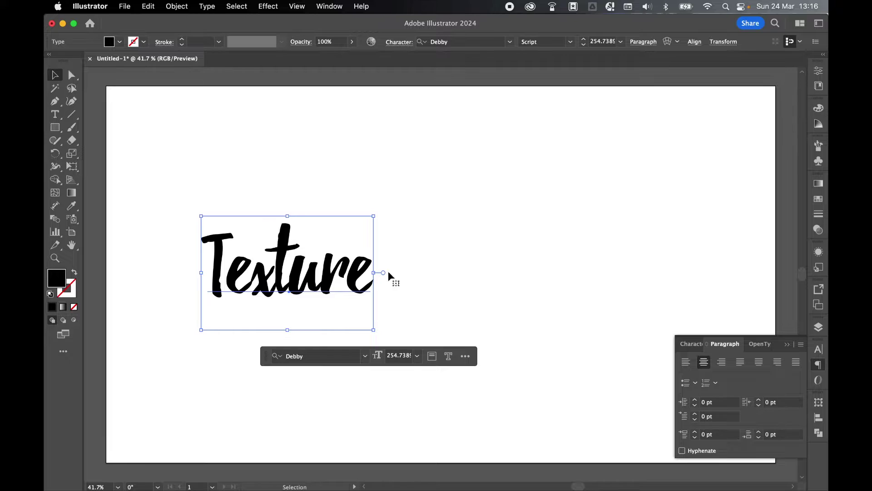
Centre Texture horizontally and vertically on the artboard and enlarge it to about 445 pt.
click(819, 417)
click(763, 476)
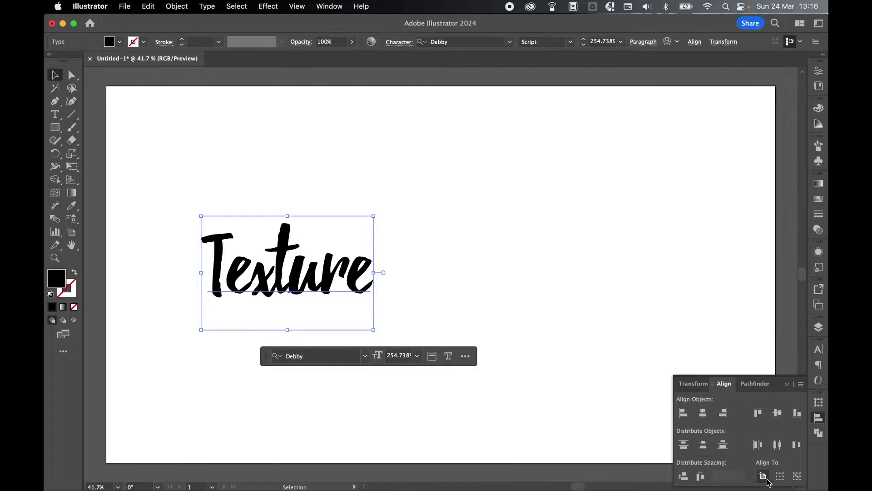
click(703, 413)
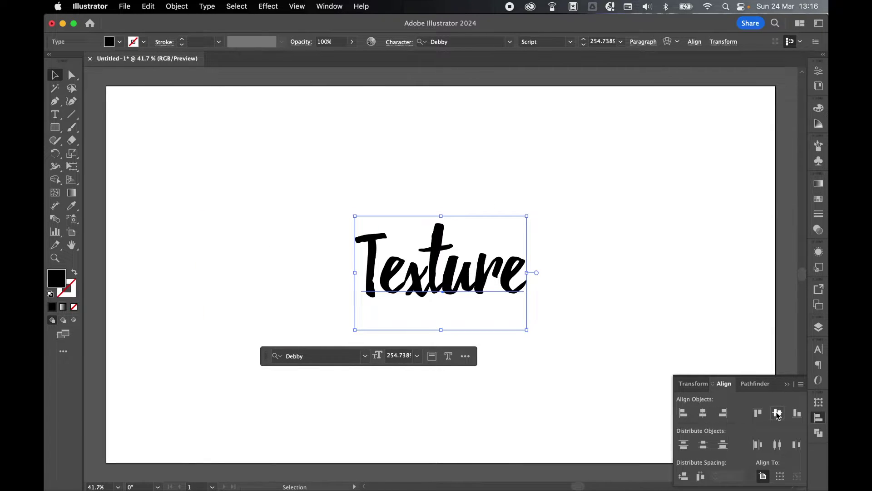
click(777, 414)
drag(527, 219, 609, 178)
click(819, 421)
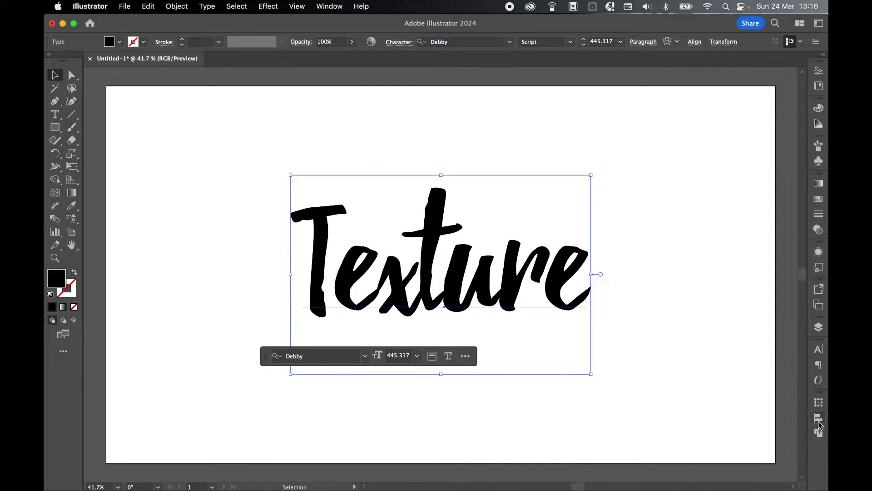
click(818, 230)
Create a clipping opacity mask on the Texture text in the Transparency panel.
click(329, 5)
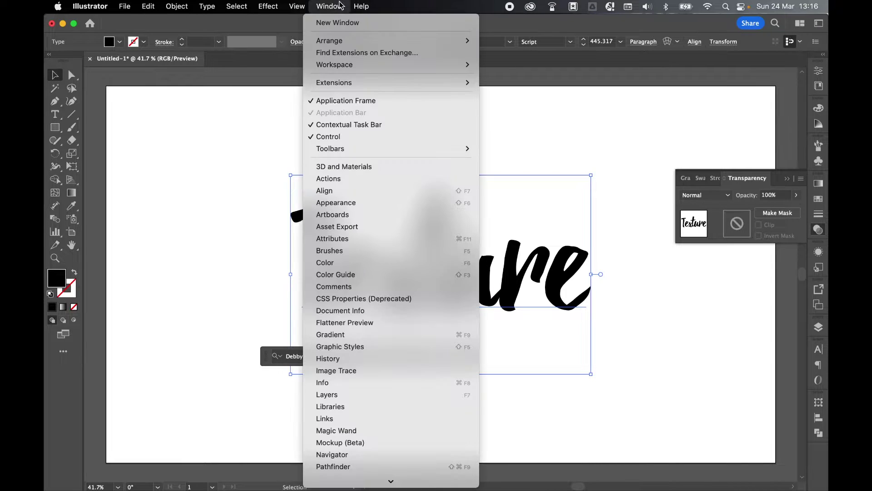
click(770, 214)
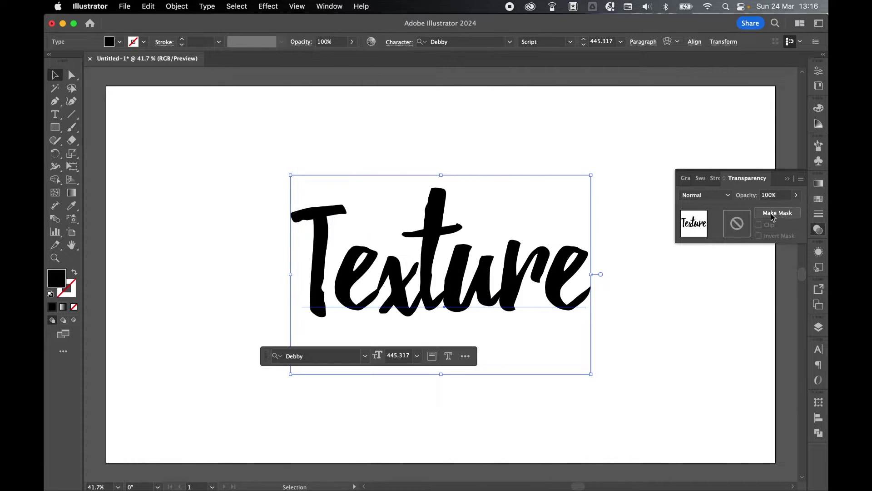
click(770, 214)
click(770, 214)
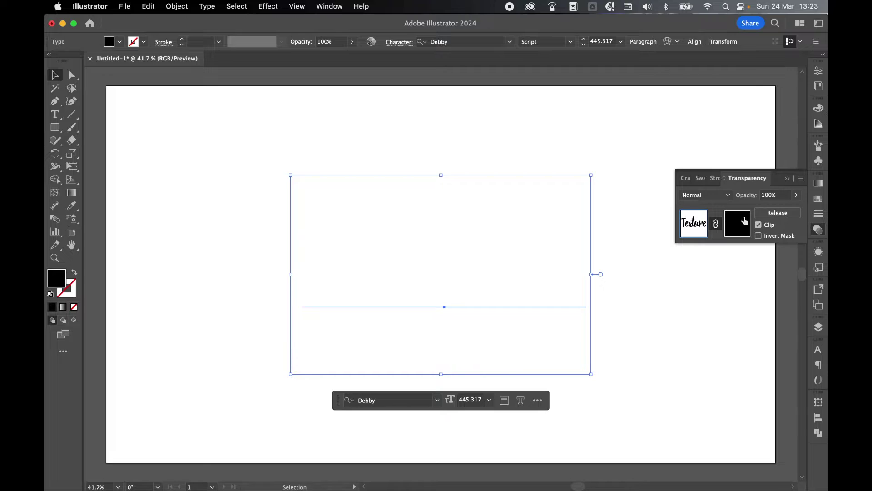
Enter the opacity mask for editing and open the Place dialog in DWD Images.
click(739, 225)
click(698, 229)
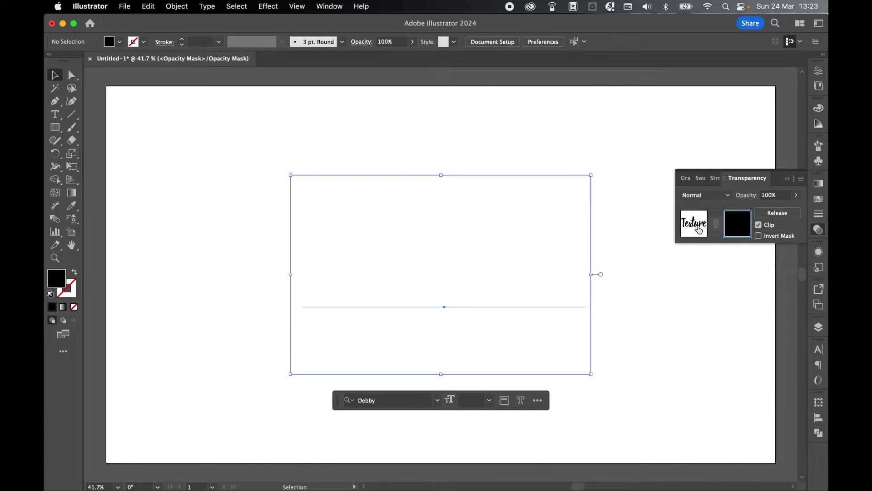
click(744, 228)
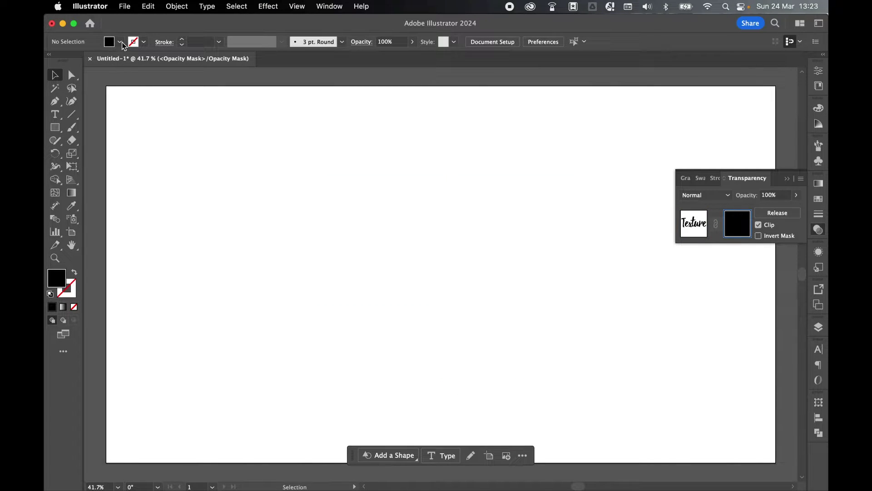
click(125, 6)
click(131, 200)
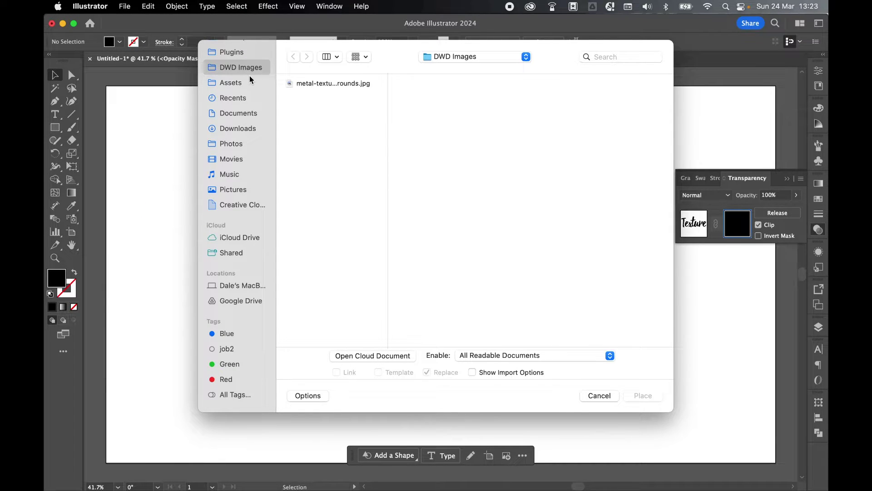
Place the metal texture JPG from DWD Images into Texture's opacity mask.
click(339, 82)
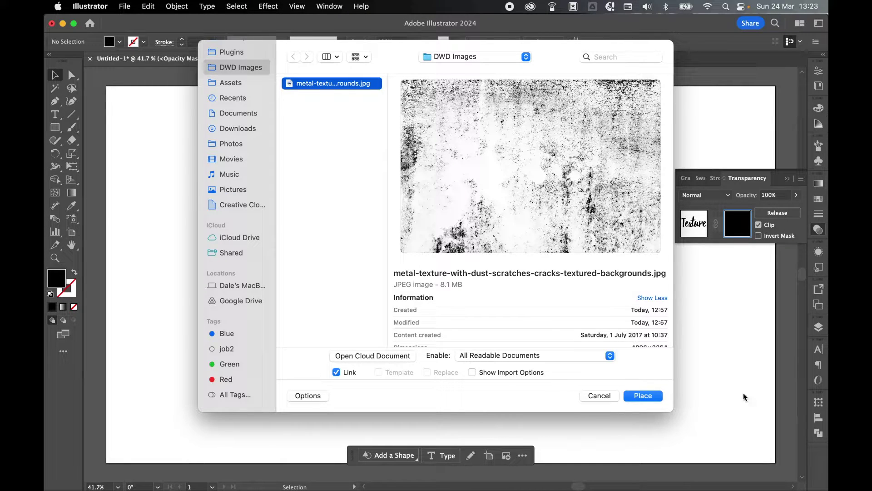
click(655, 397)
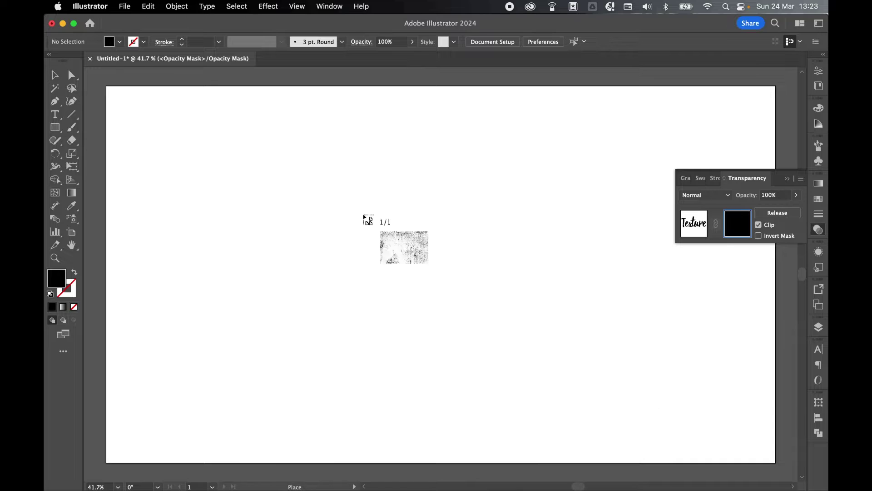
click(362, 213)
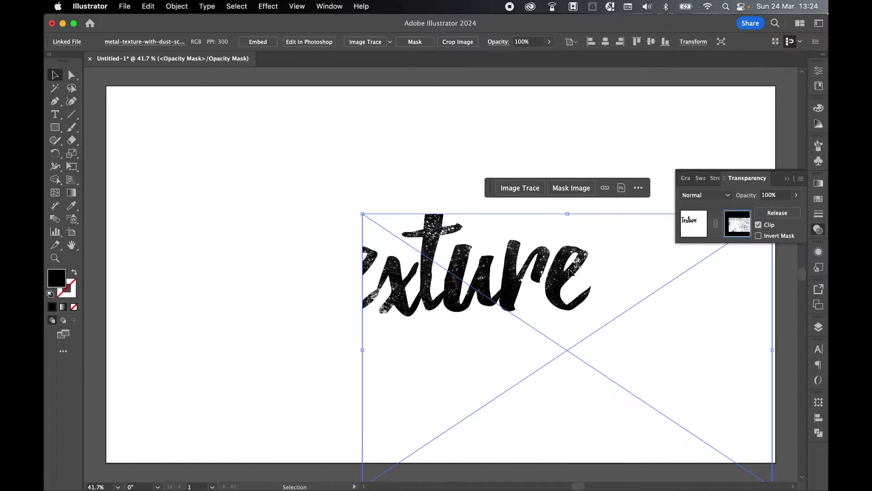
Reposition and shrink the mask's texture image to about 962 x 641 px, then return to the text.
drag(569, 272, 443, 193)
drag(649, 138, 614, 165)
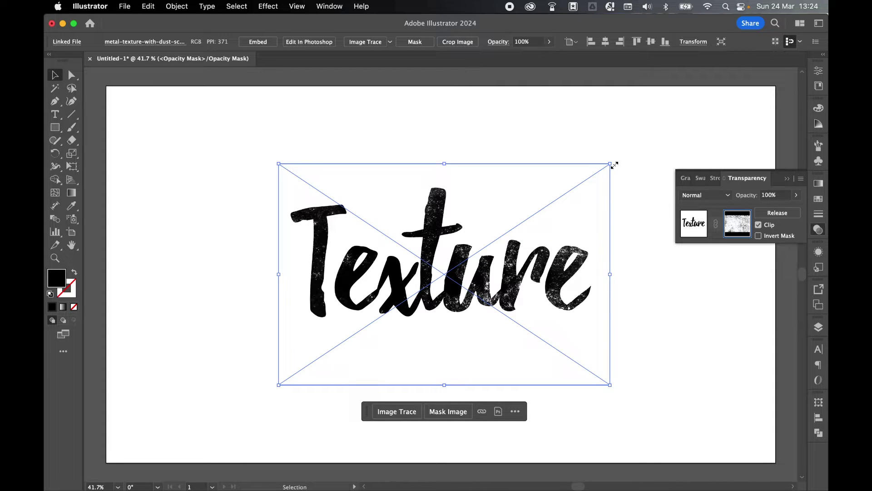
click(699, 227)
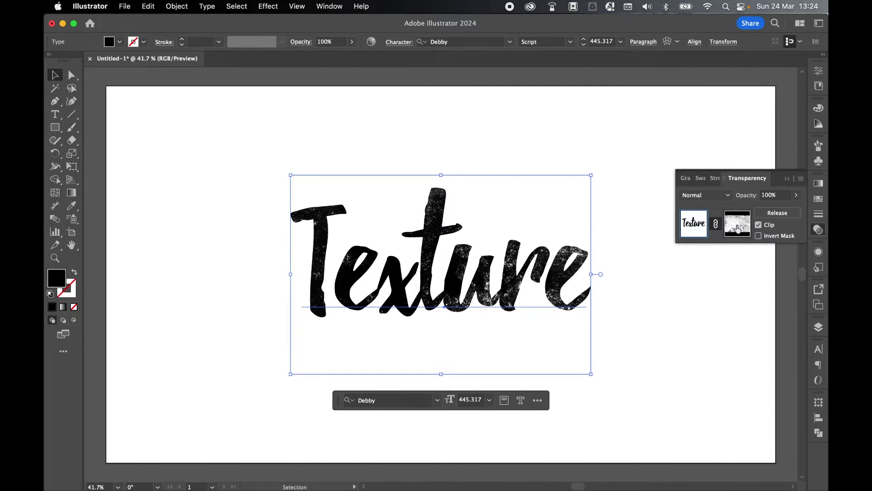
Add a new fill to the Texture characters in the Appearance panel.
click(818, 252)
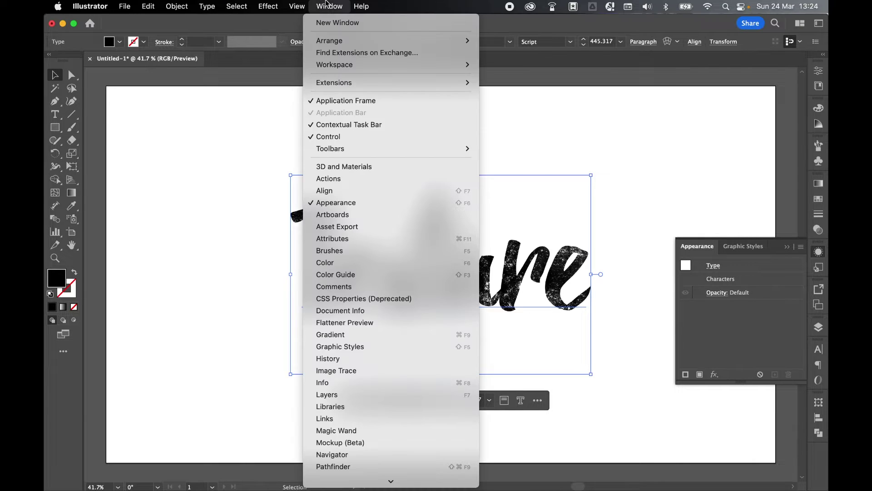
click(329, 7)
click(741, 281)
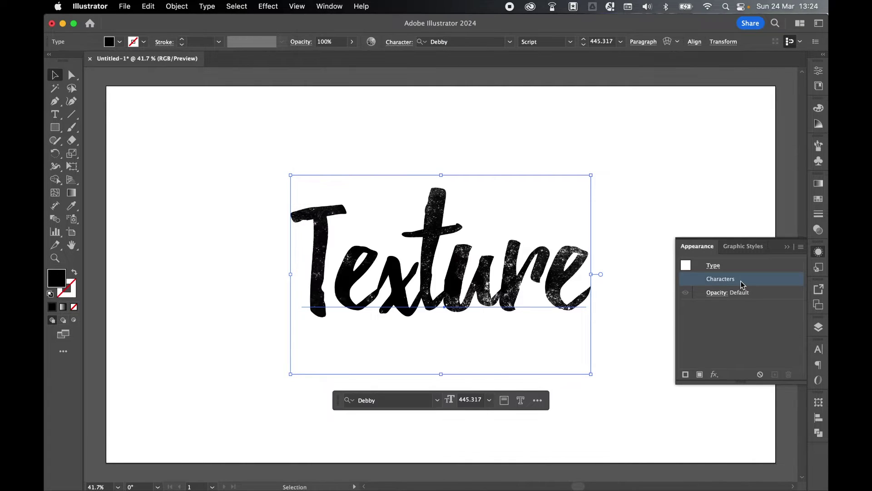
click(700, 375)
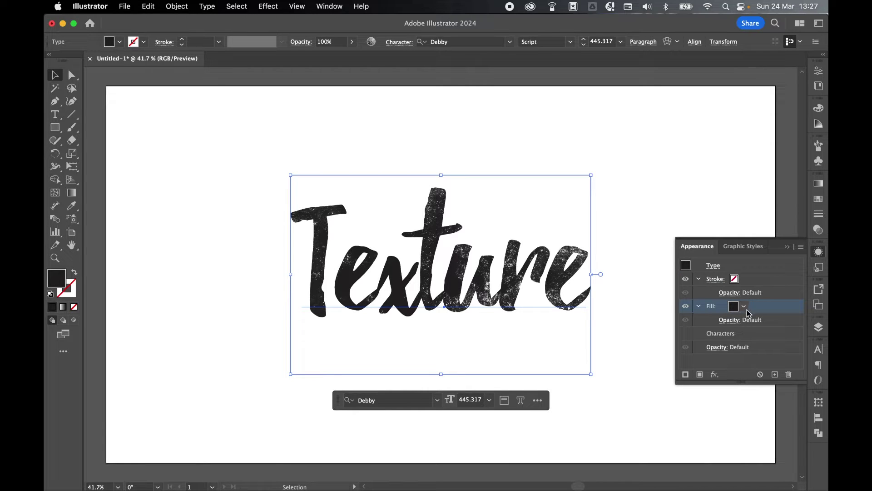
Try several swatches for the new fill and settle on red.
click(745, 307)
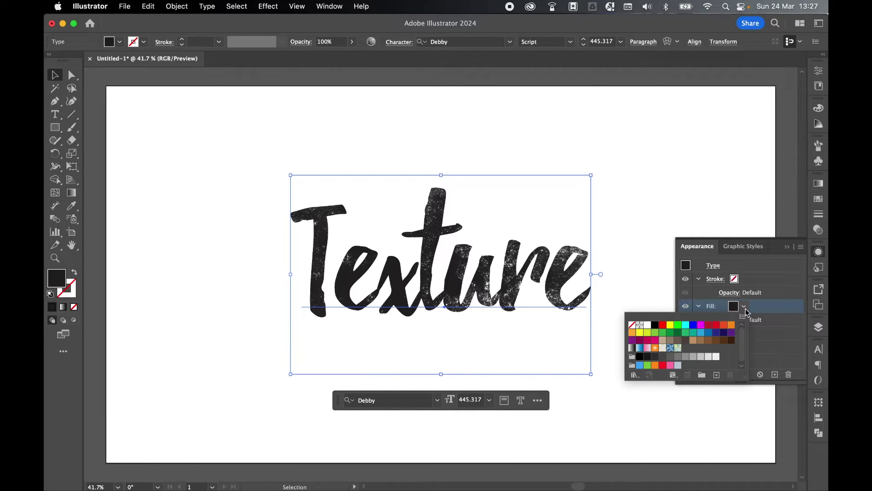
click(663, 324)
click(678, 325)
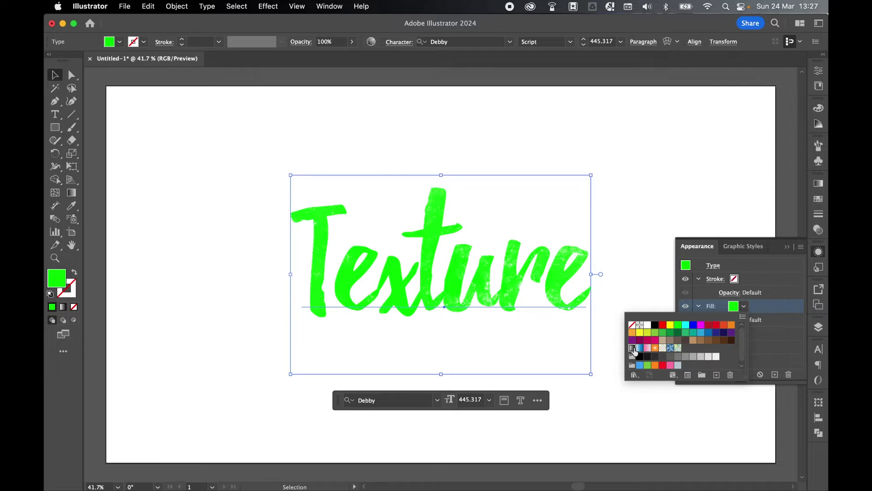
click(634, 350)
click(655, 348)
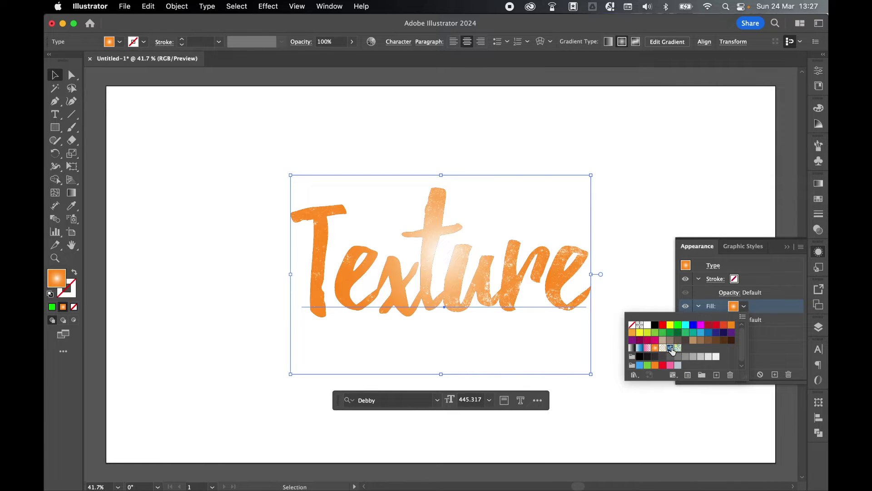
click(672, 349)
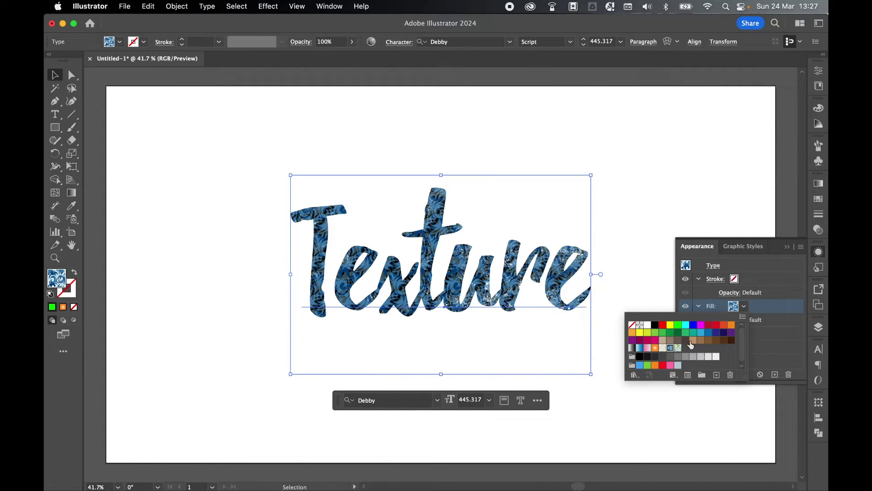
key(super+z)
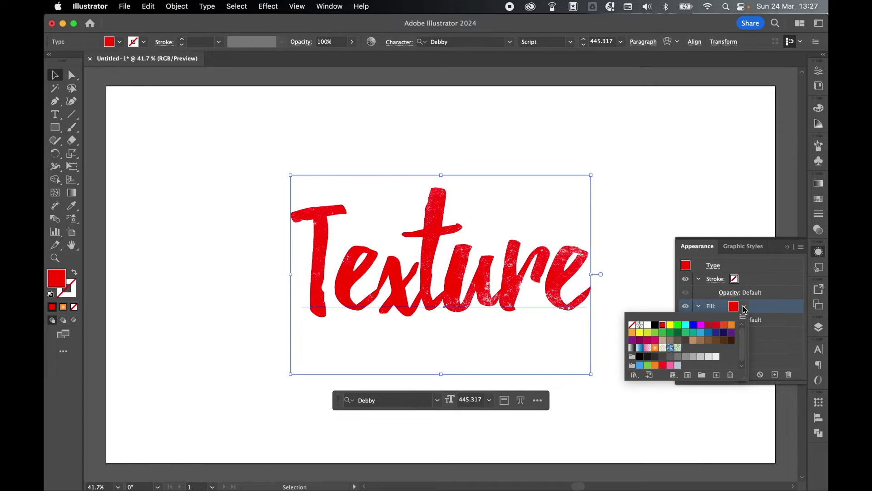
click(744, 308)
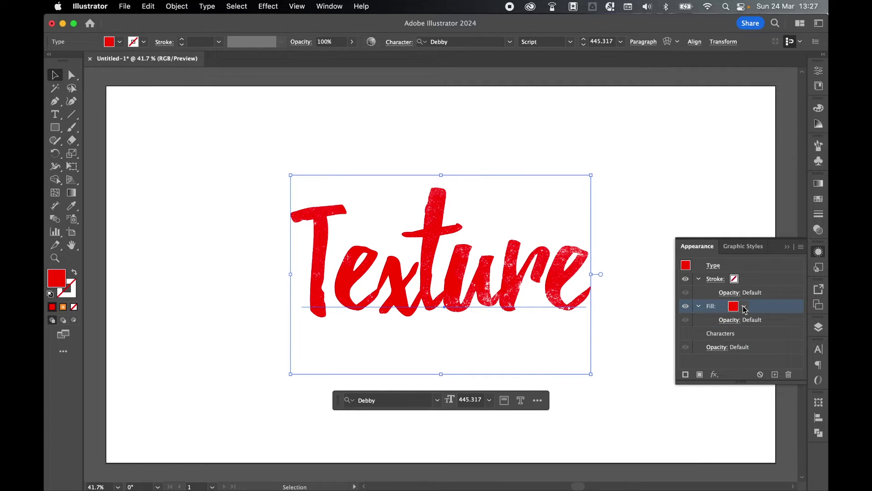
Shrink the texture image inside the opacity mask slightly and return to the red Texture text.
click(821, 231)
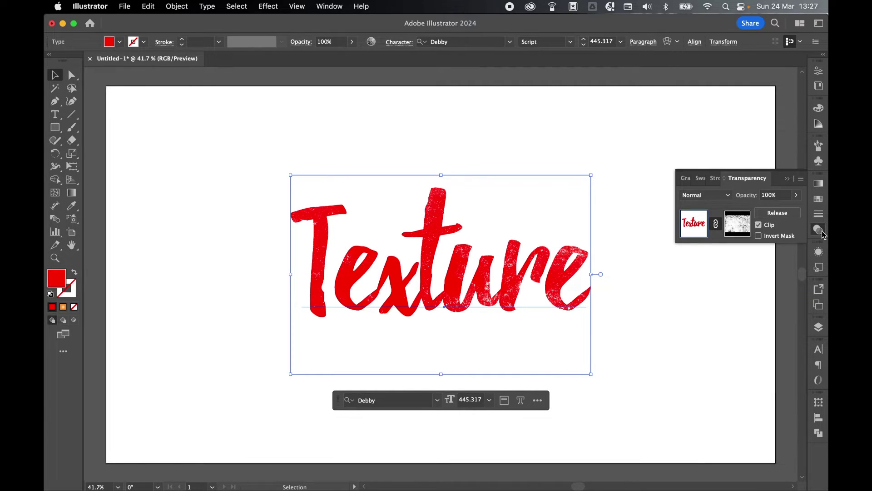
click(743, 228)
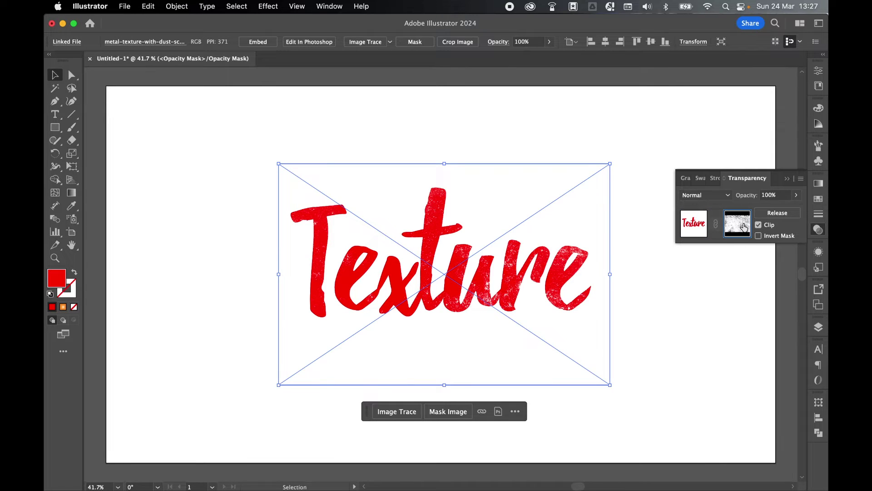
mouse_move(610, 163)
mouse_down()
mouse_move(598, 173)
mouse_move(604, 165)
mouse_up()
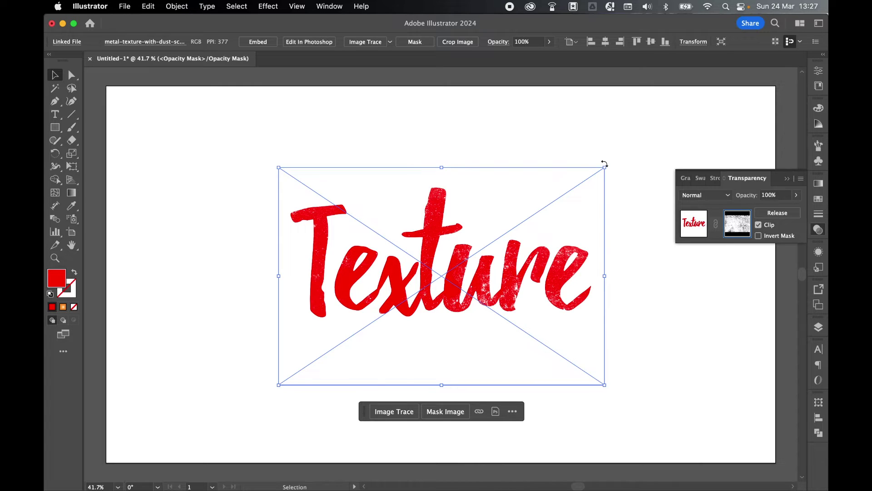
click(689, 225)
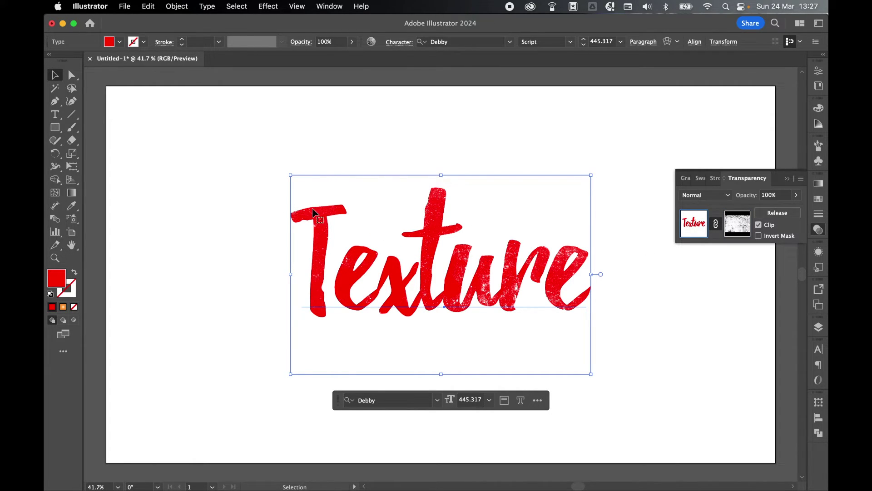
Replace the word 'Texture' with the typed text 'New Texture'.
drag(55, 114, 91, 120)
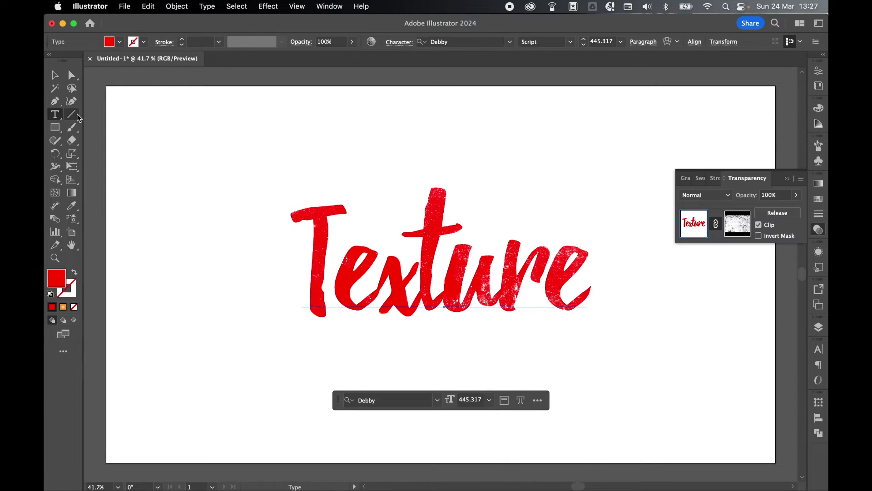
click(488, 244)
drag(586, 256, 303, 253)
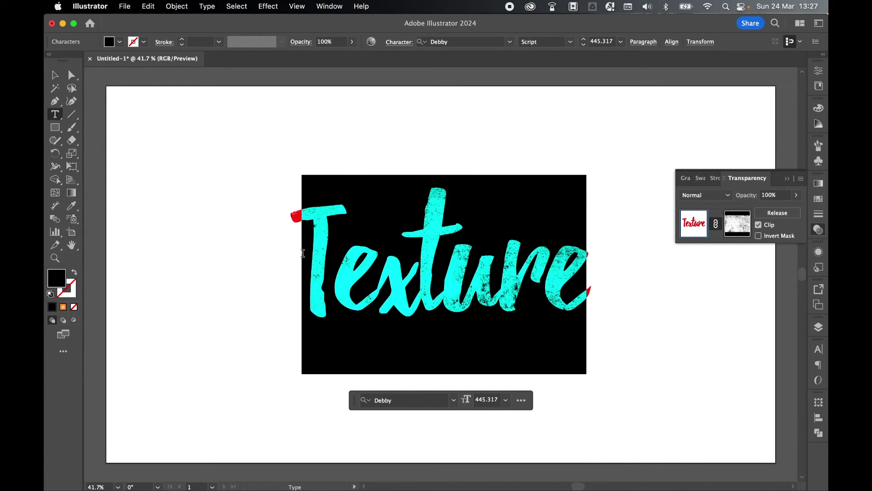
text(New T)
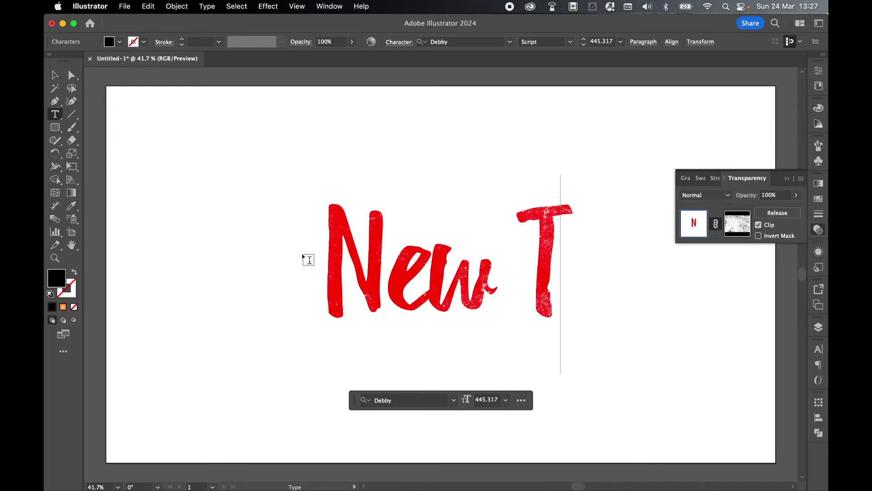
text(exture)
Set all the text to Bemio Italic at 200 pt.
key(super+a)
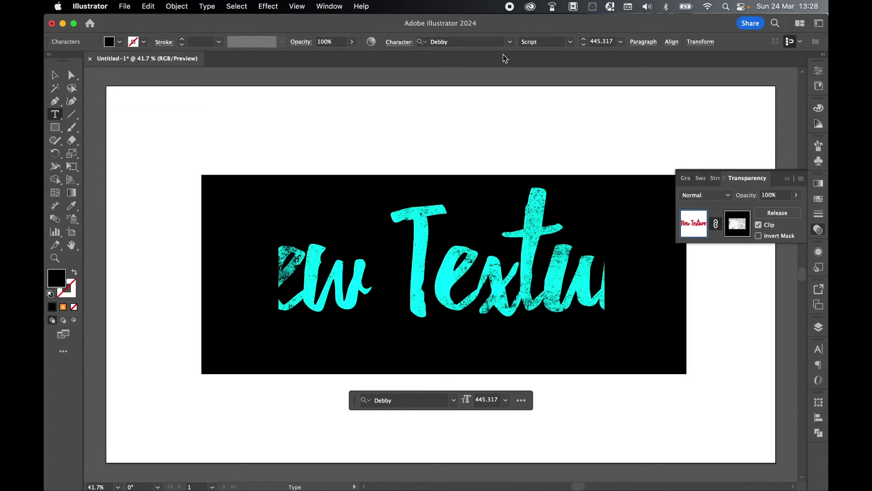
click(510, 42)
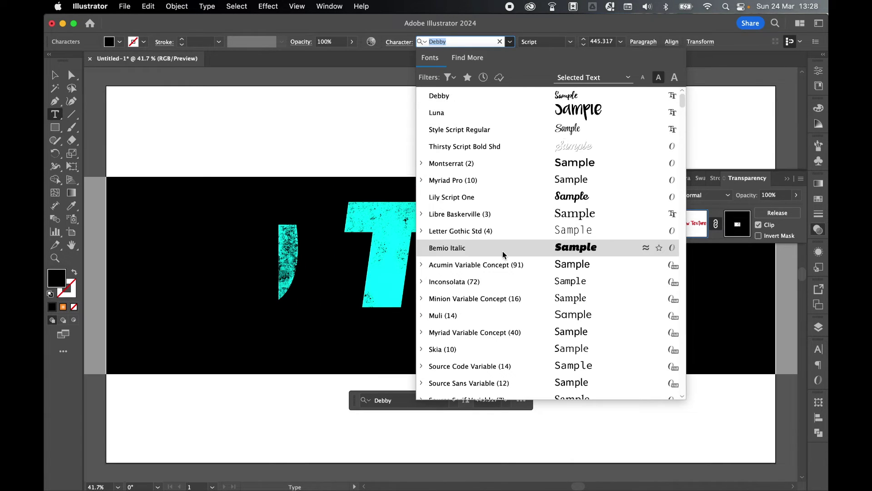
click(500, 249)
click(620, 42)
click(636, 236)
click(602, 41)
text(200)
key(Return)
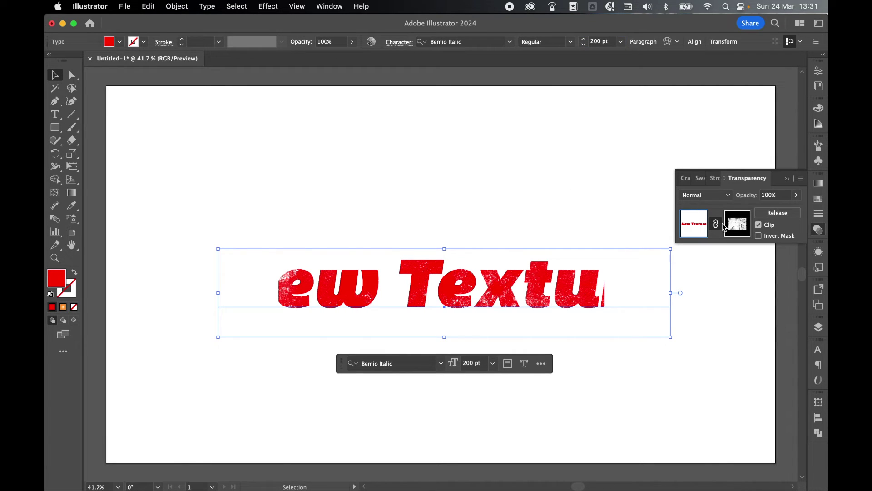
Stretch the mask's grunge texture up-right and down-left so it covers all of 'New Texture'.
click(732, 227)
drag(605, 168, 671, 123)
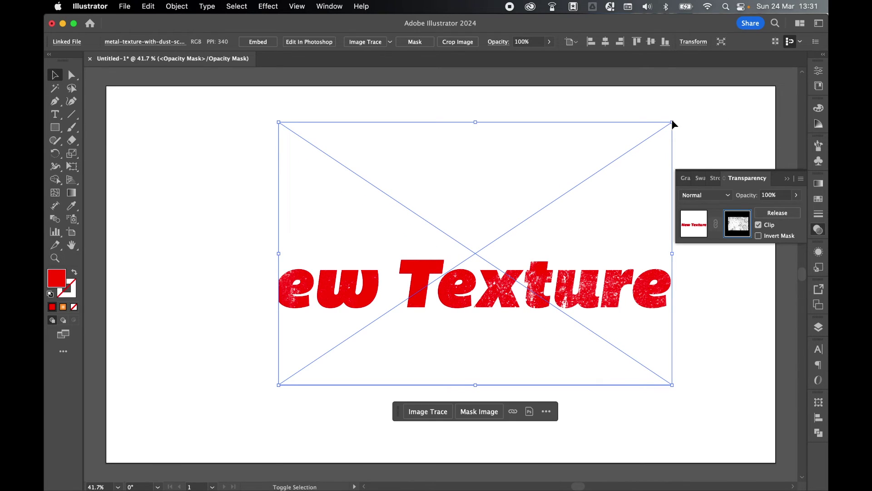
drag(278, 385, 217, 431)
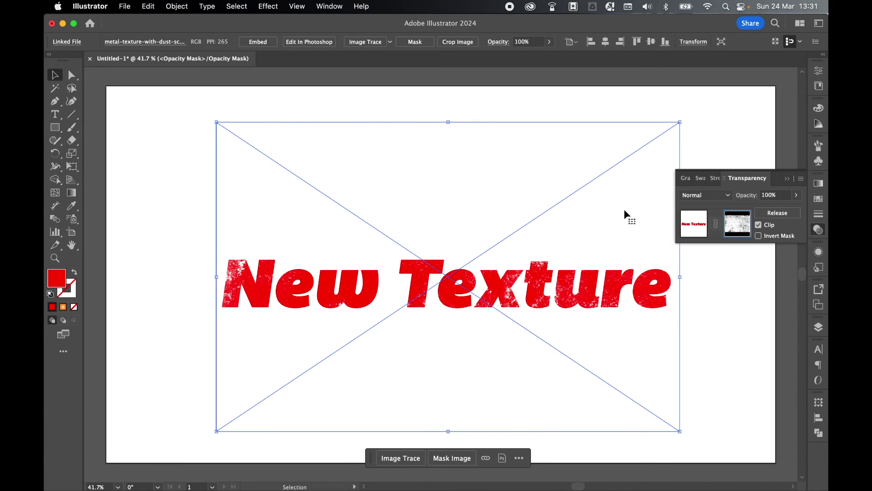
click(695, 223)
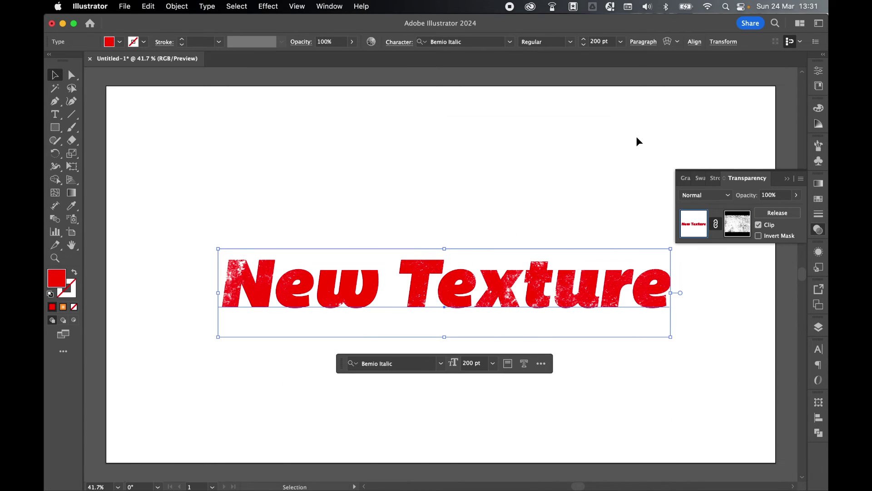
click(651, 129)
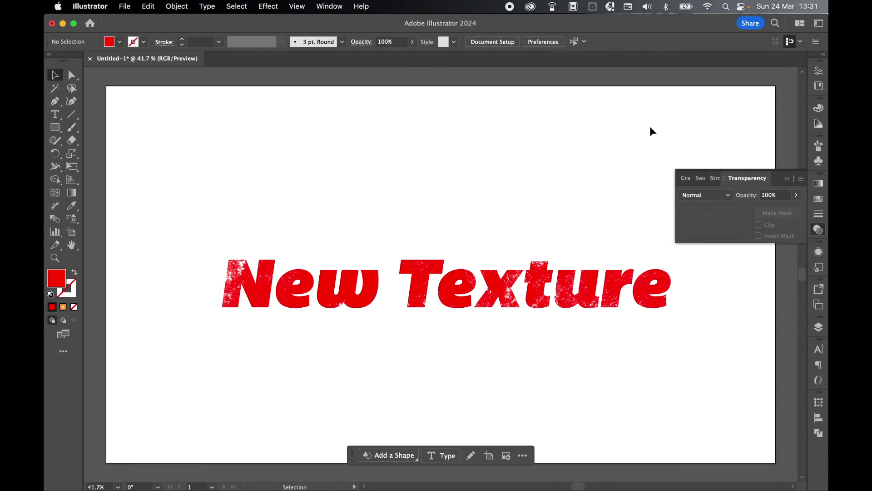